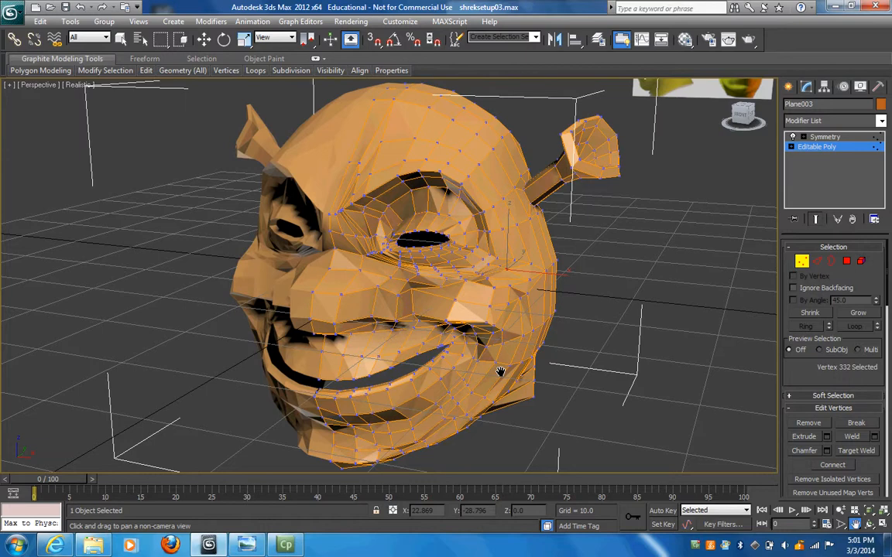
Remove the Symmetry modifier from the head's modifier stack, leaving only the Editable Poly half
key("alt+w")
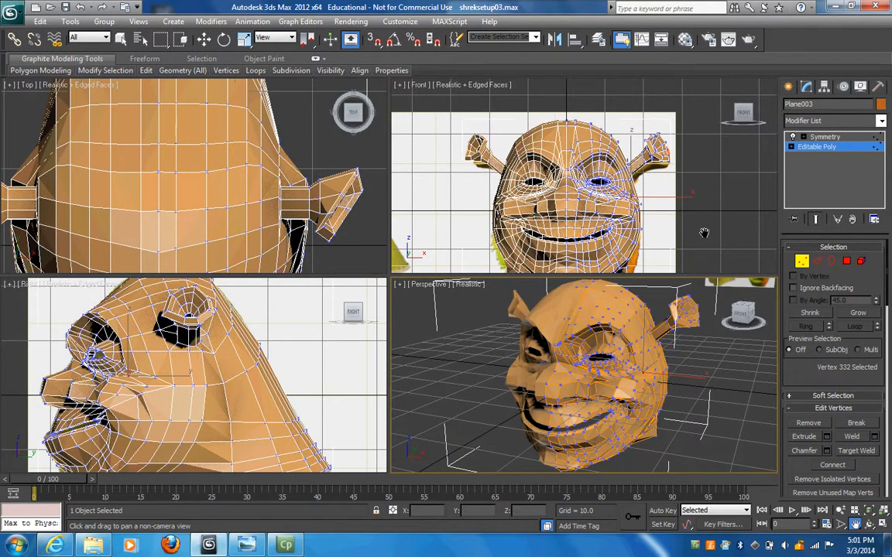
left_click(823, 137)
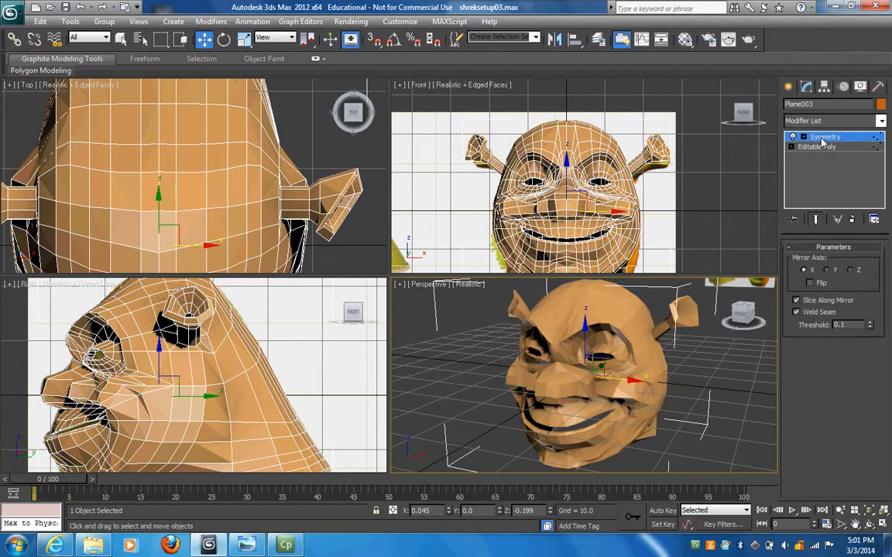
left_click(852, 220)
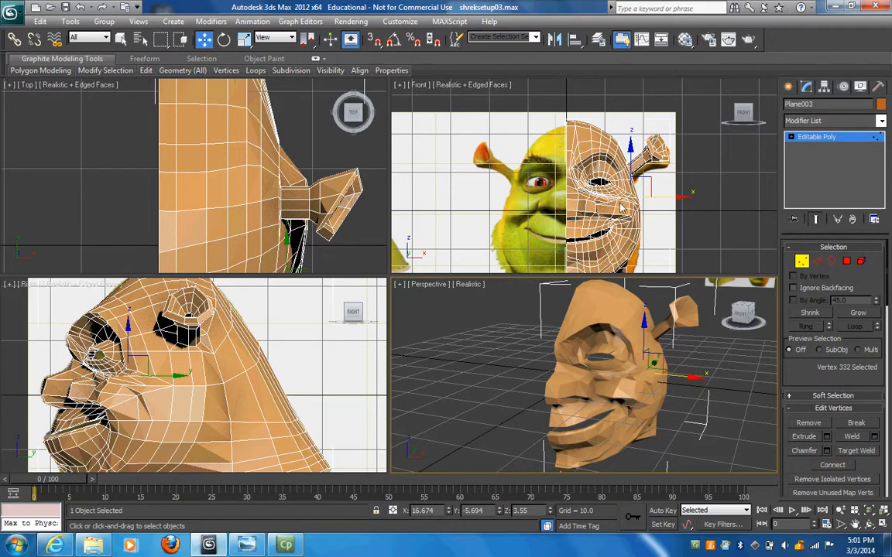
Mirror the half head across the X axis with 0.0 offset, using the Copy clone option
left_click(555, 40)
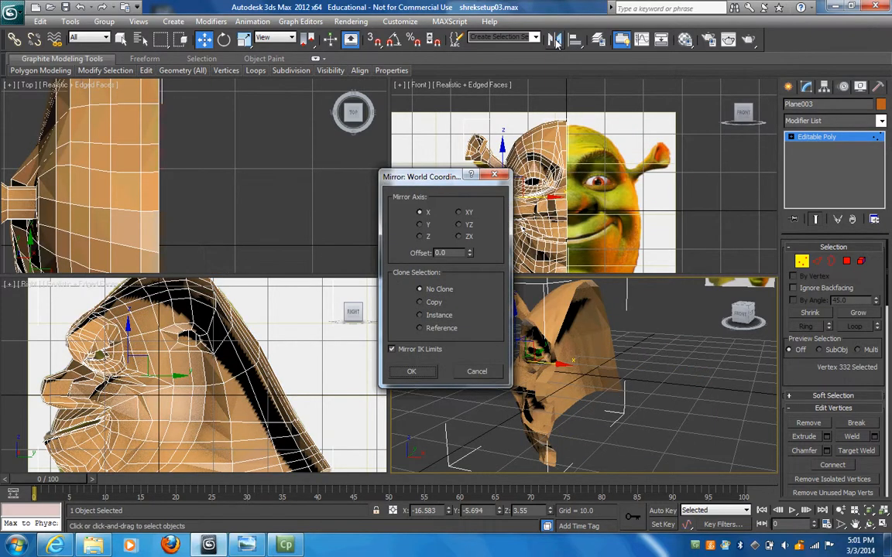
left_click(421, 302)
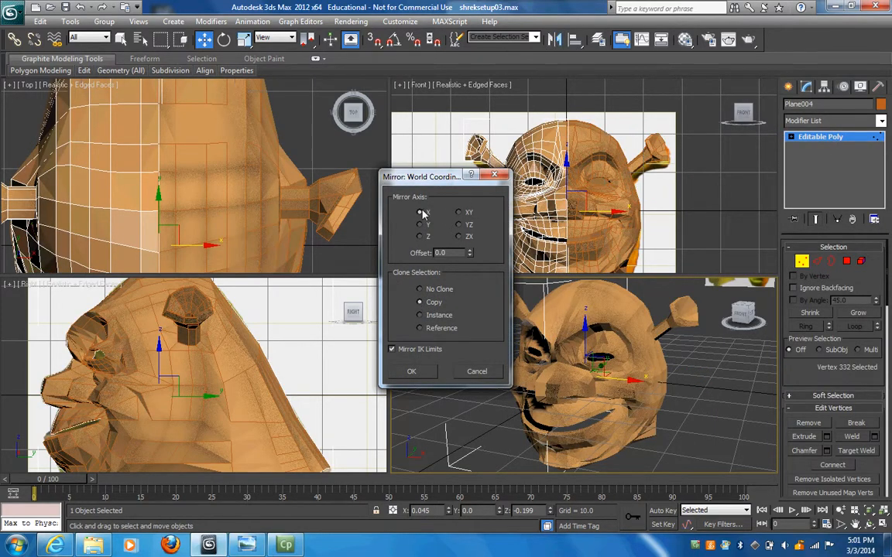
left_click(411, 371)
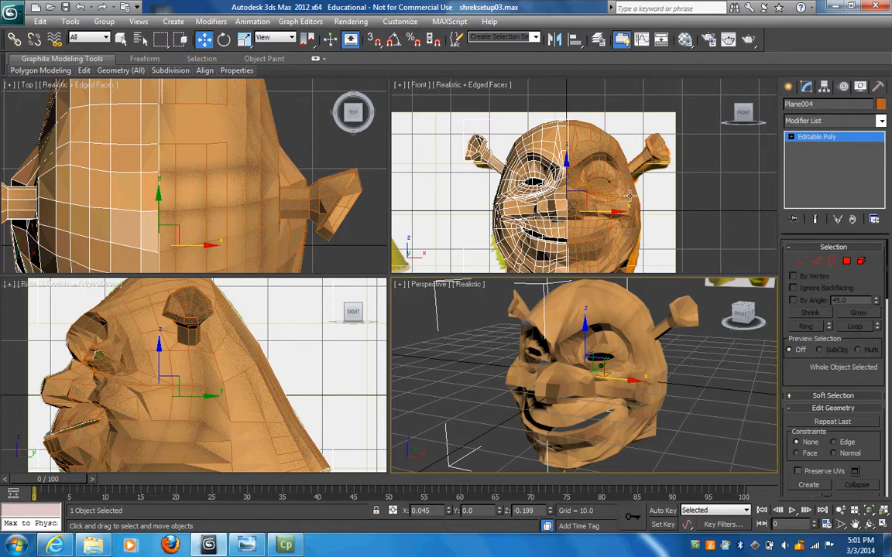
Exit vertex editing on the original half and select the mirrored half of the head
left_click(567, 177)
left_click(542, 205)
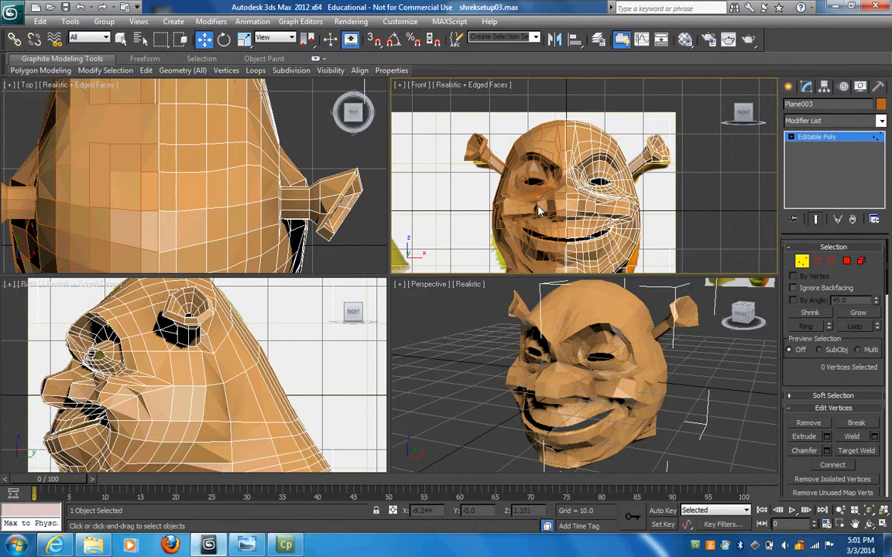
left_click(801, 263)
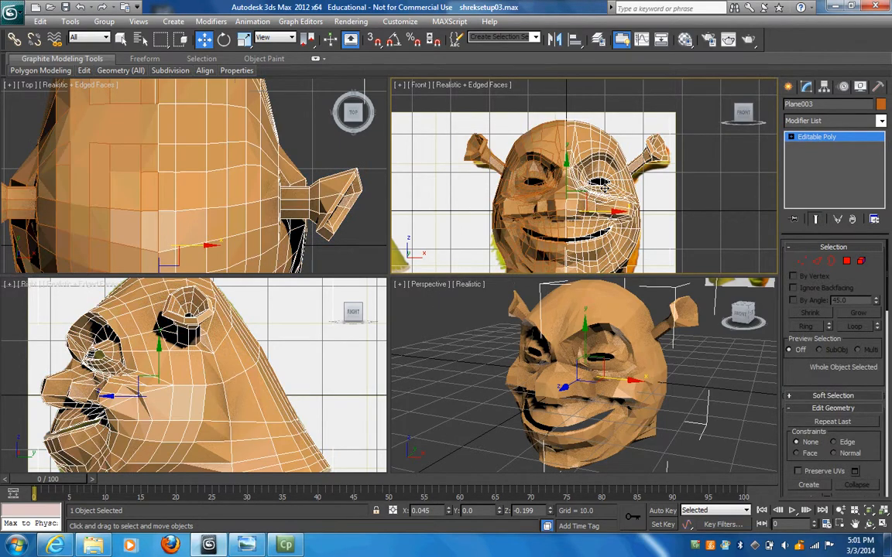
left_click(551, 203)
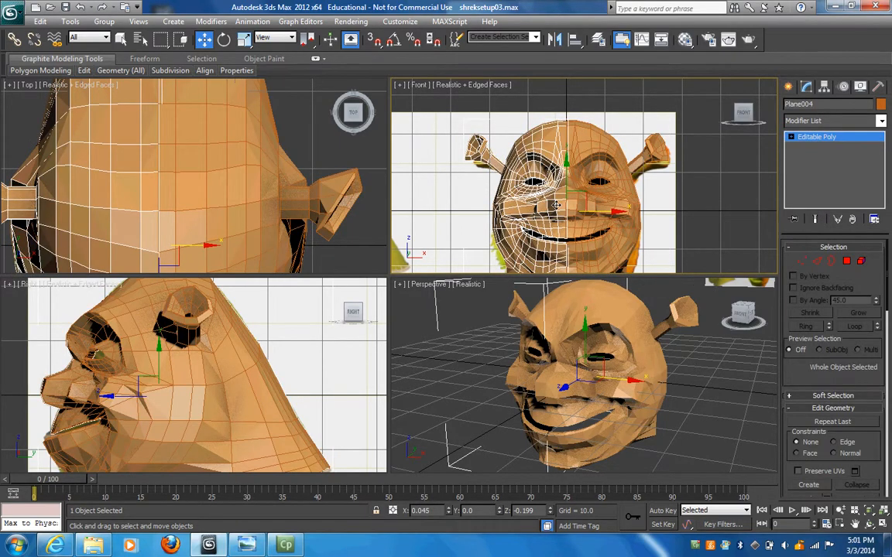
Move the mirrored half slightly away from the original along X, to an X position of about -0.11
scroll(556, 204, "up", 6)
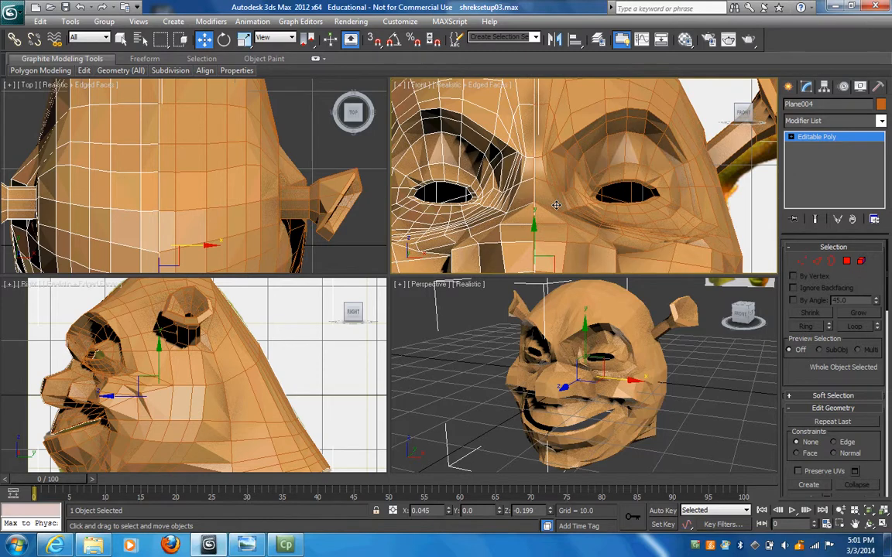
scroll(556, 205, "up", 3)
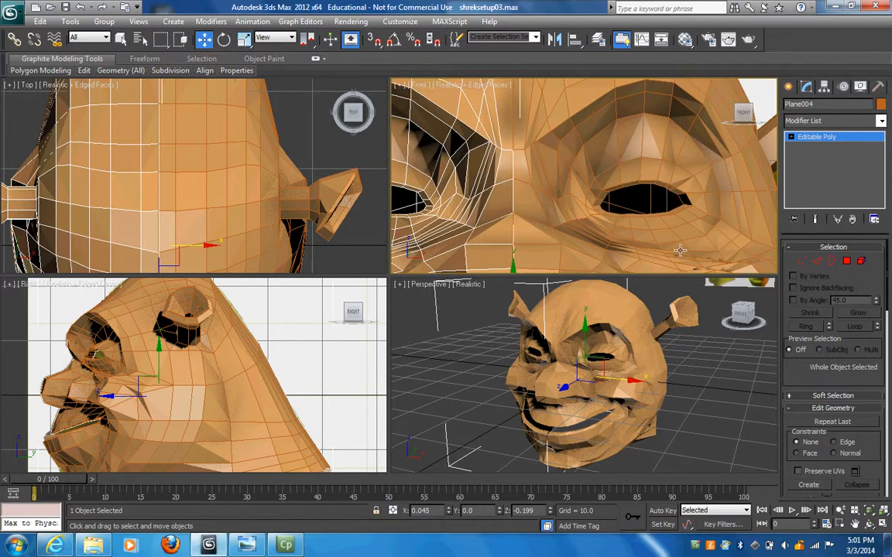
left_click(854, 525)
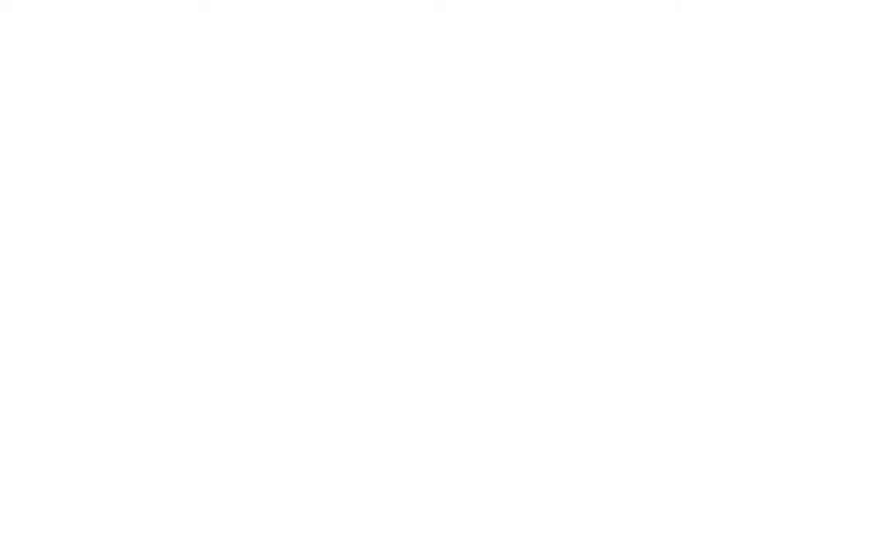
left_click_drag(648, 256, 675, 167)
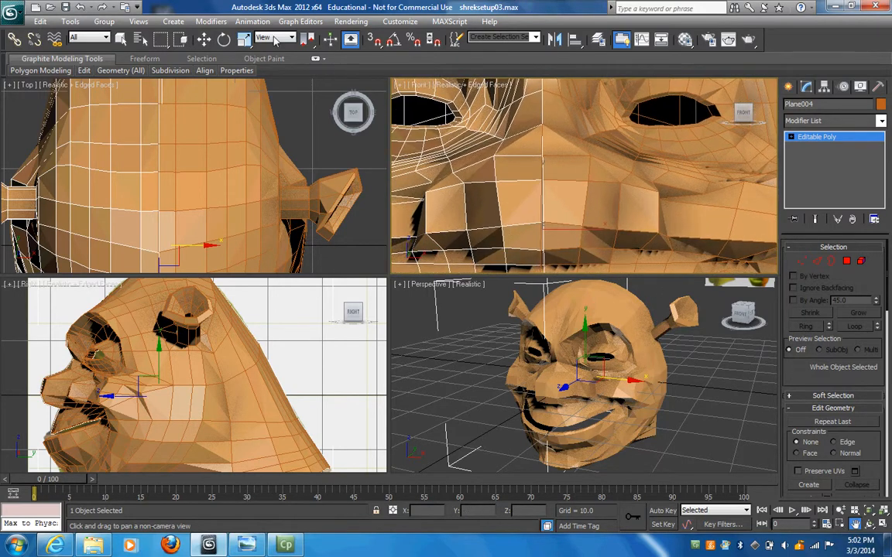
left_click(203, 39)
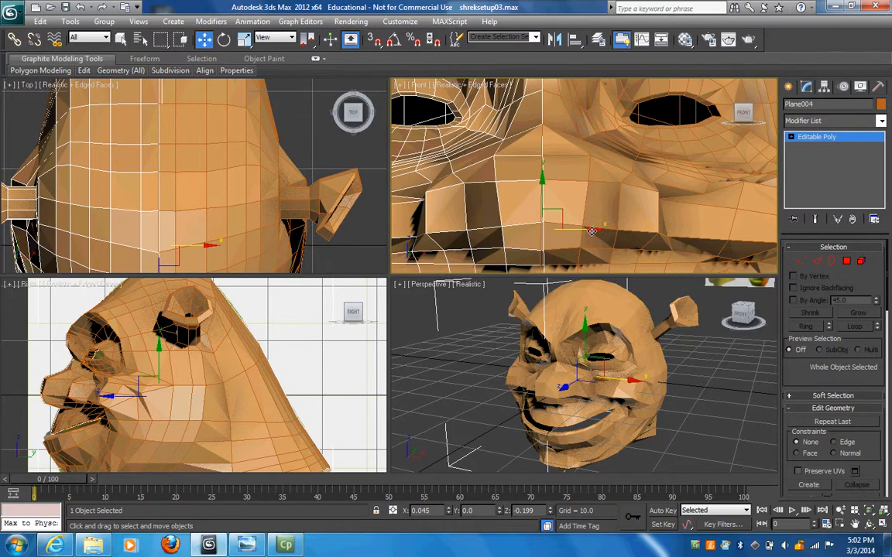
left_click_drag(592, 231, 582, 249)
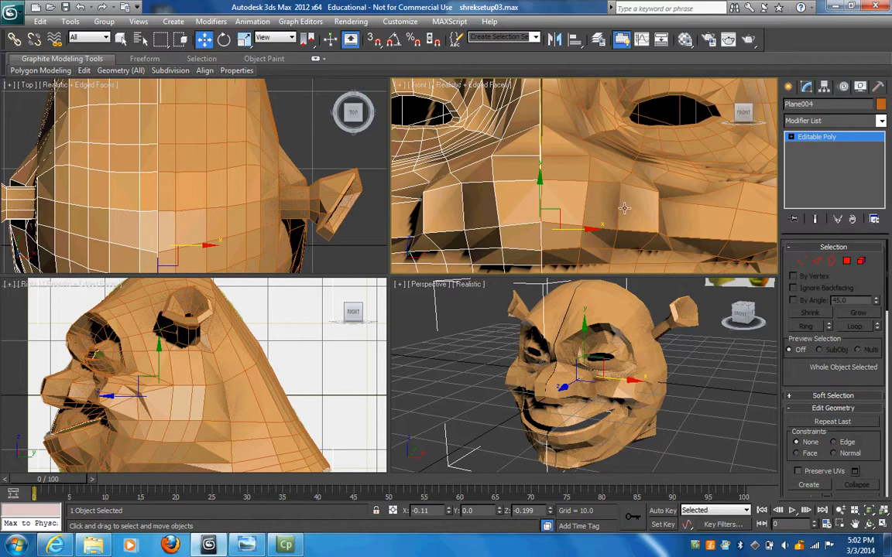
Select the original half and attach the mirrored half to it as one editable poly
left_click(121, 38)
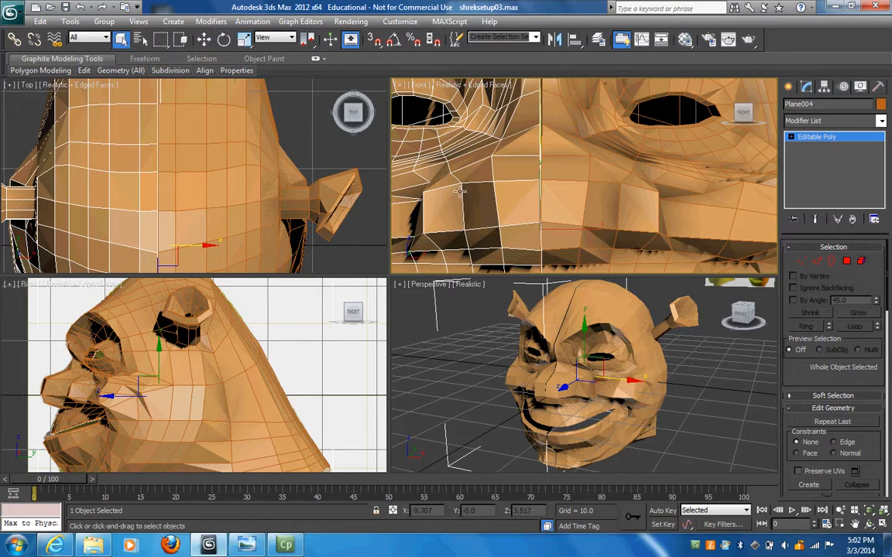
left_click(591, 186)
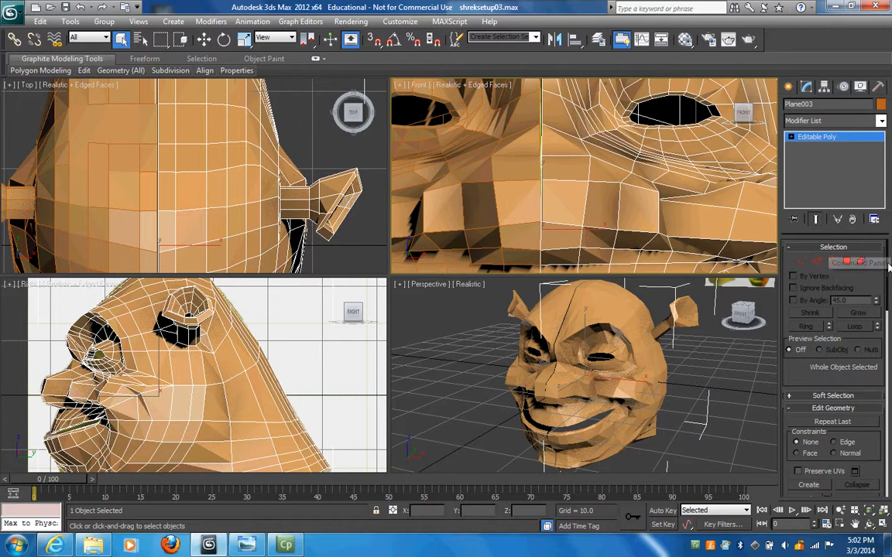
left_click_drag(888, 274, 890, 299)
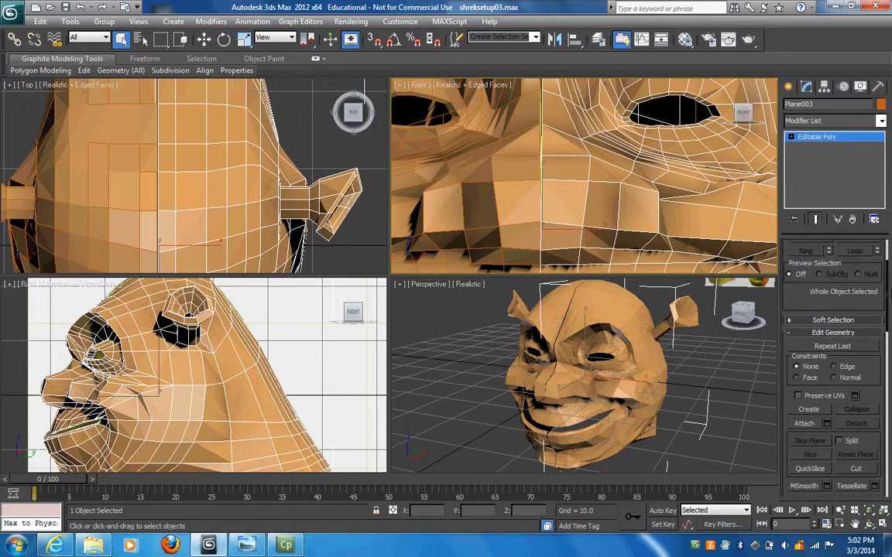
left_click(805, 424)
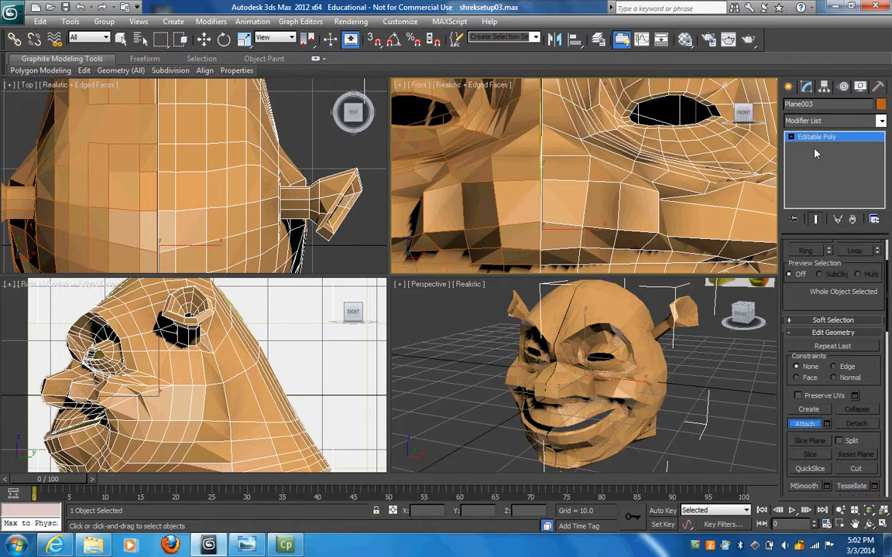
left_click(465, 159)
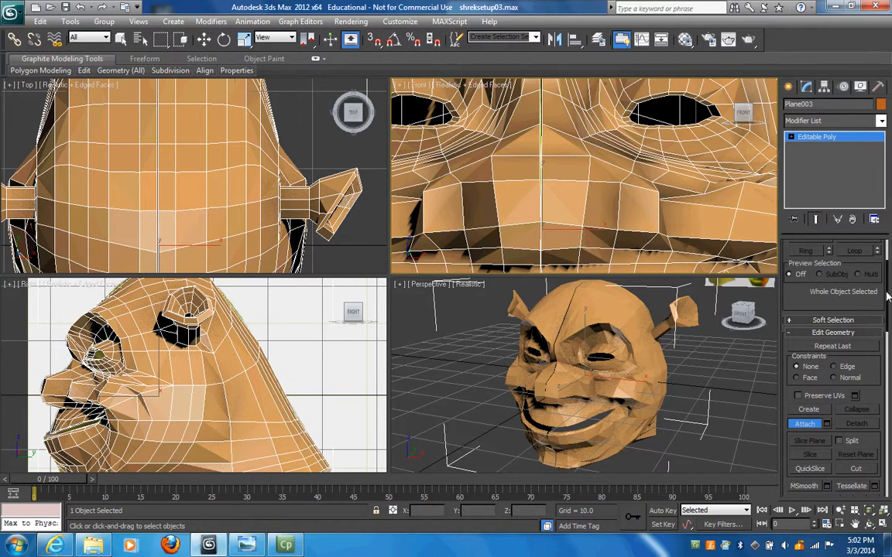
Enter vertex mode on the combined head and maximize the perspective viewport facing the front of the face
scroll(888, 297, "up", 3)
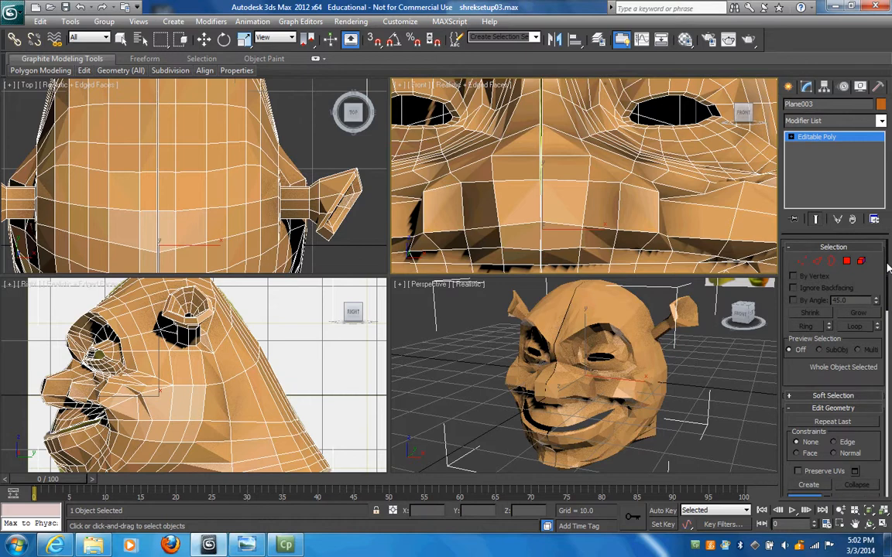
left_click(801, 262)
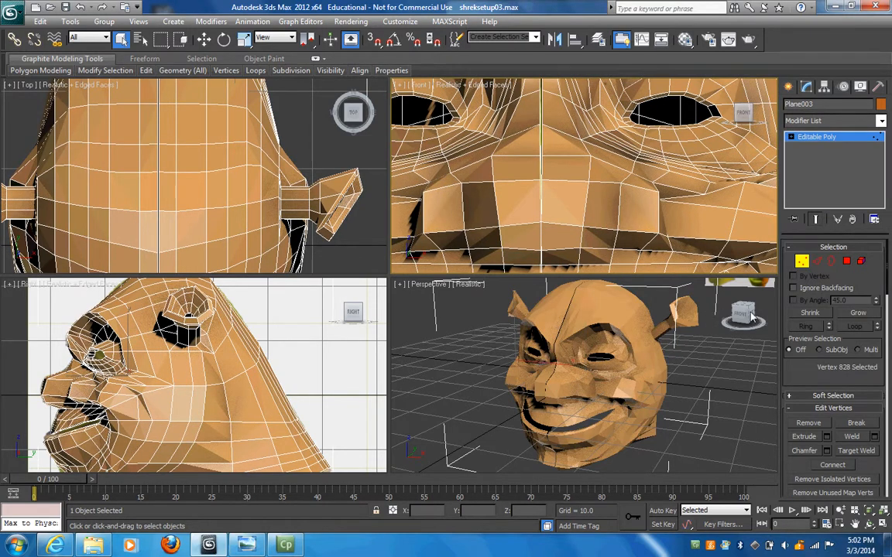
left_click_drag(739, 318, 741, 316)
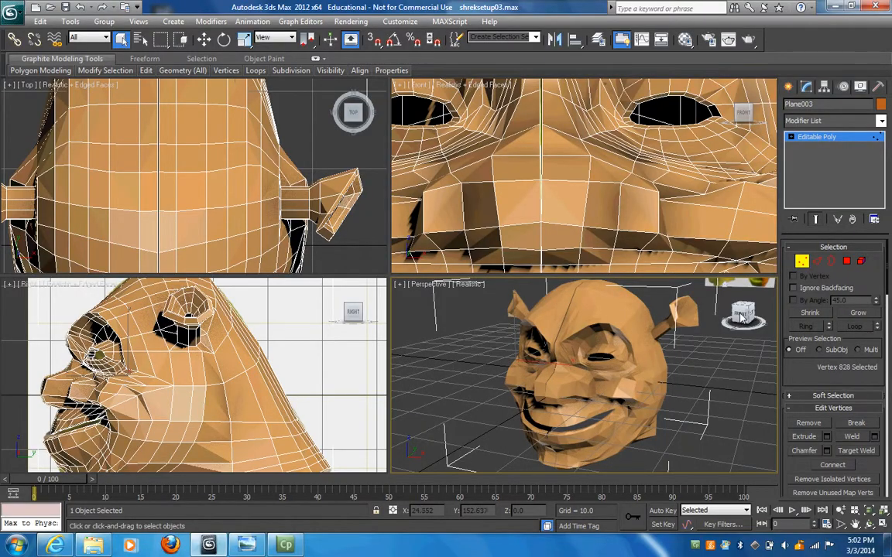
left_click(742, 316)
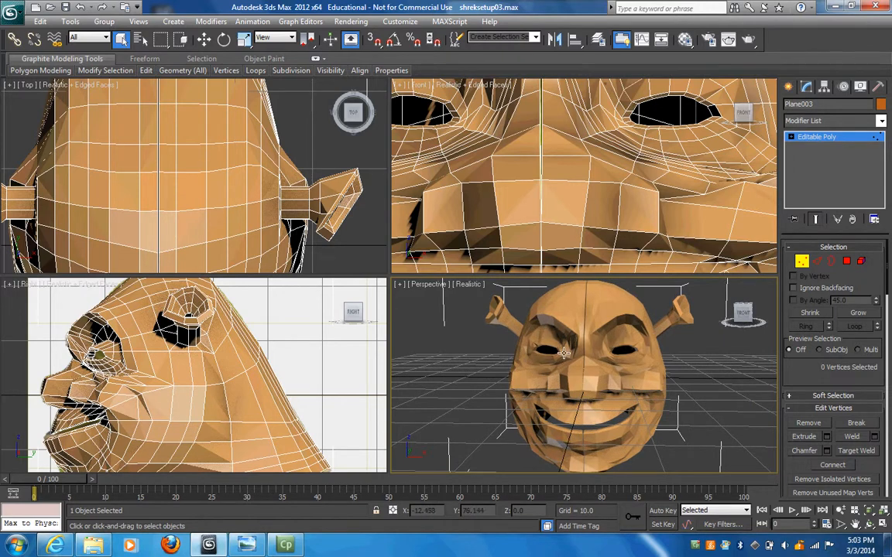
key("alt+w")
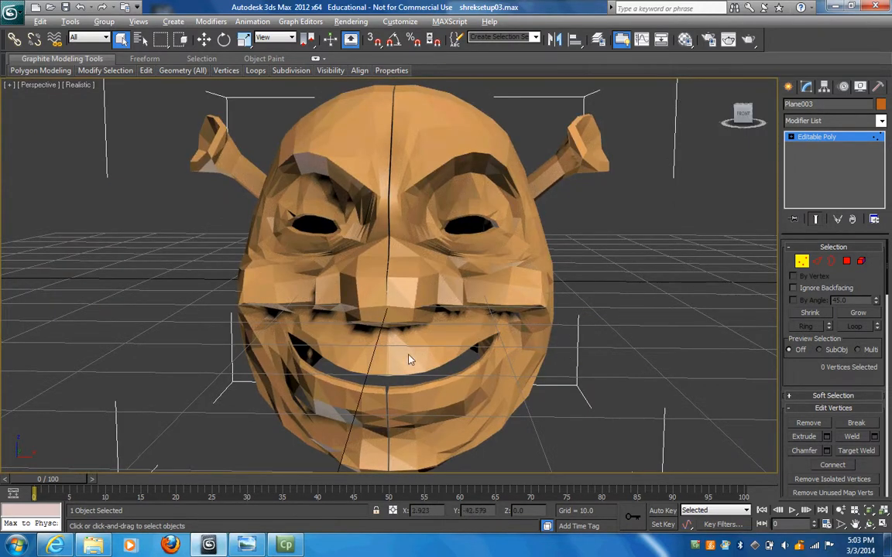
Activate Target Weld at the underside of the chin seam and show edged faces in the perspective viewport
left_click(854, 525)
left_click_drag(436, 414, 485, 293)
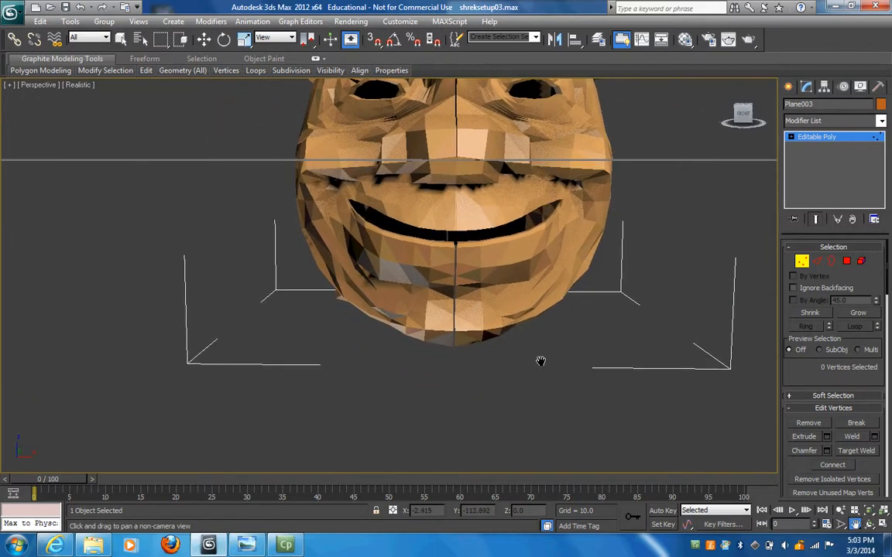
left_click(841, 511)
left_click_drag(399, 257, 473, 261)
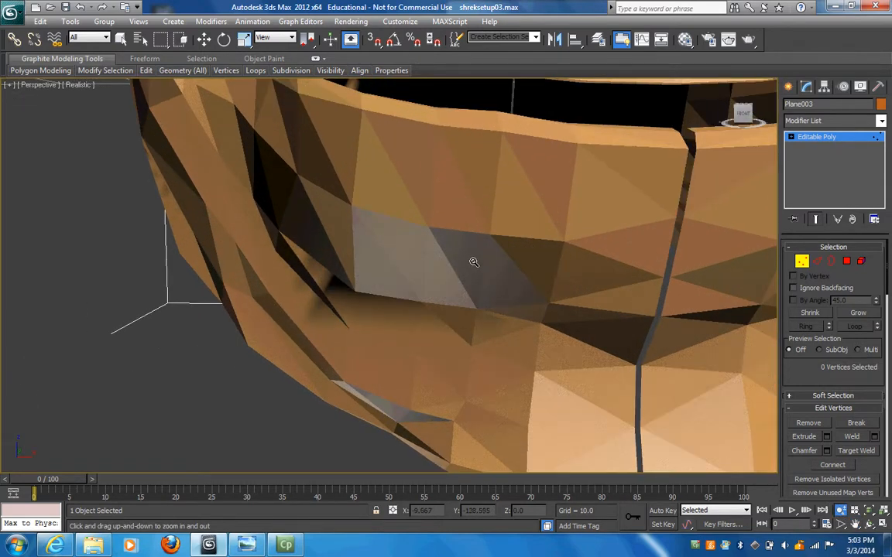
left_click(854, 524)
left_click_drag(700, 403, 612, 359)
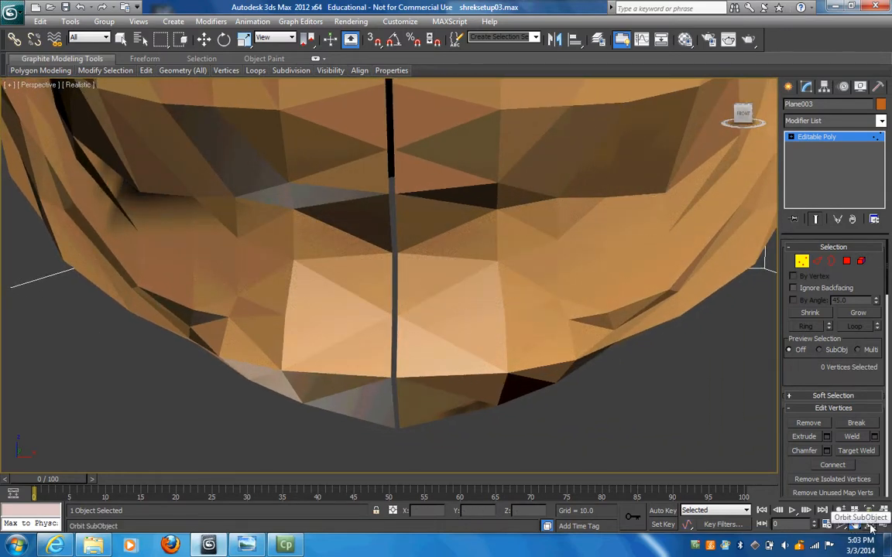
left_click(868, 523)
mouse_move(404, 261)
left_mouse_down()
mouse_move(406, 230)
mouse_move(402, 249)
left_mouse_up()
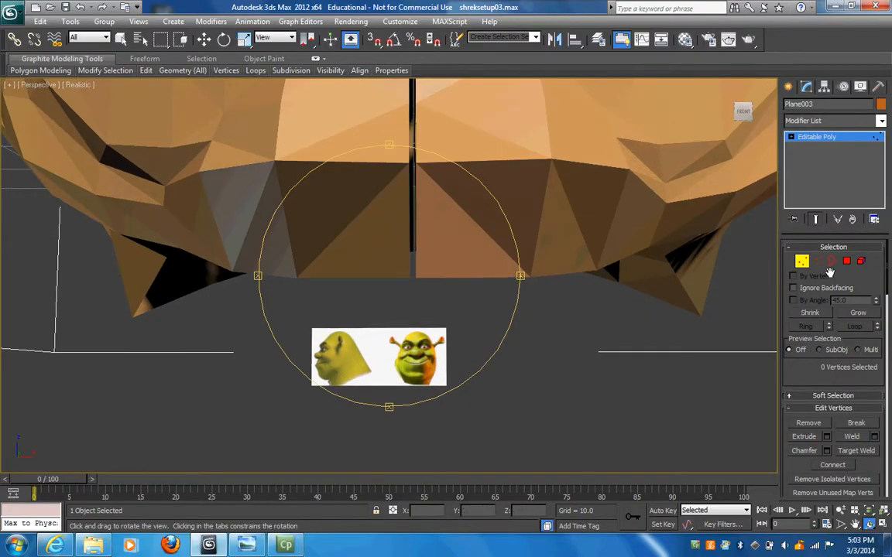
left_click(856, 451)
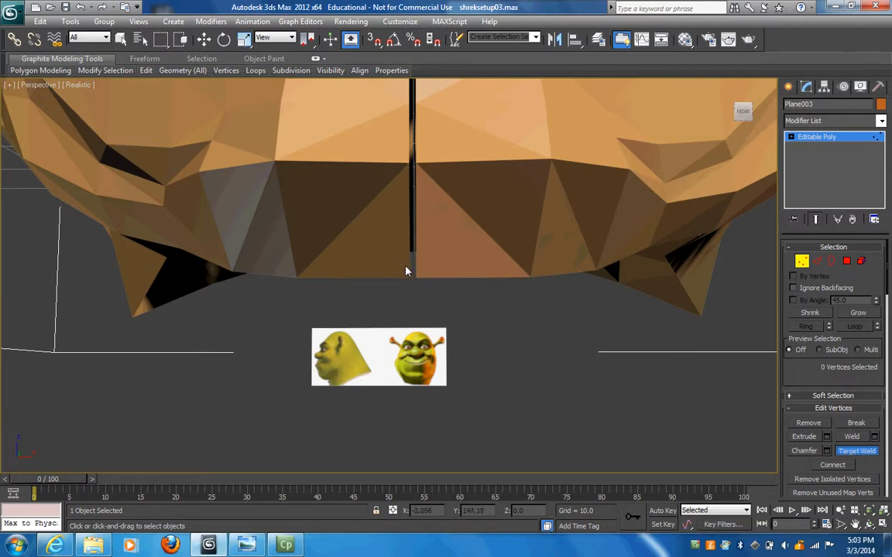
left_click(78, 86)
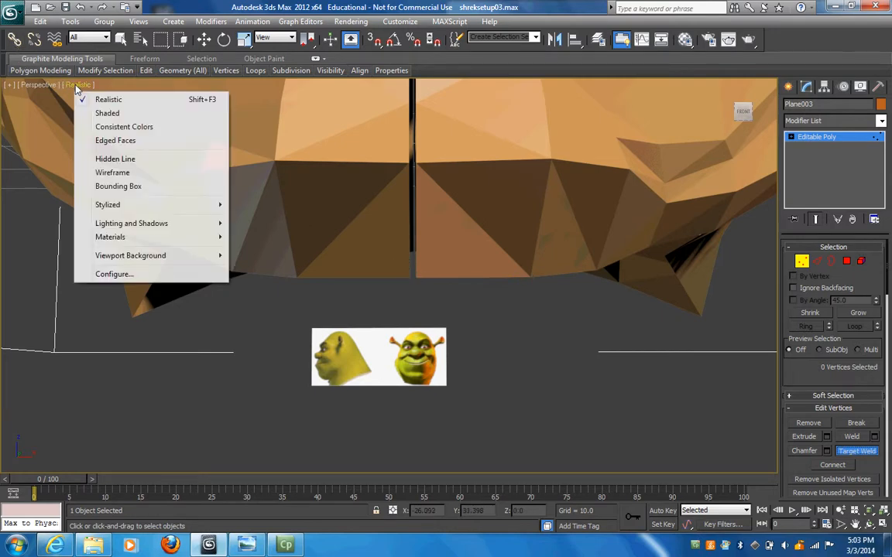
left_click(111, 141)
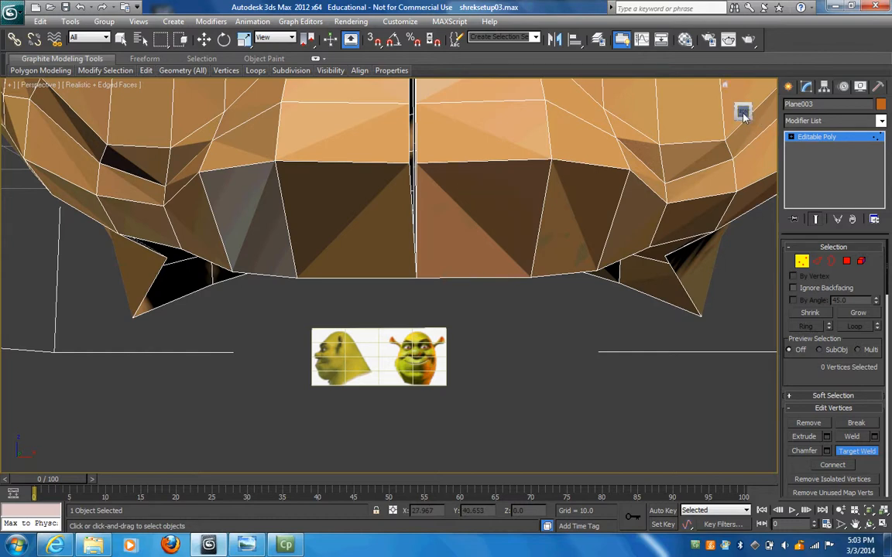
Target weld the lowest pairs of opposing vertices along the chin's centre seam
mouse_move(745, 114)
left_mouse_down()
mouse_move(751, 106)
mouse_move(750, 123)
left_mouse_up()
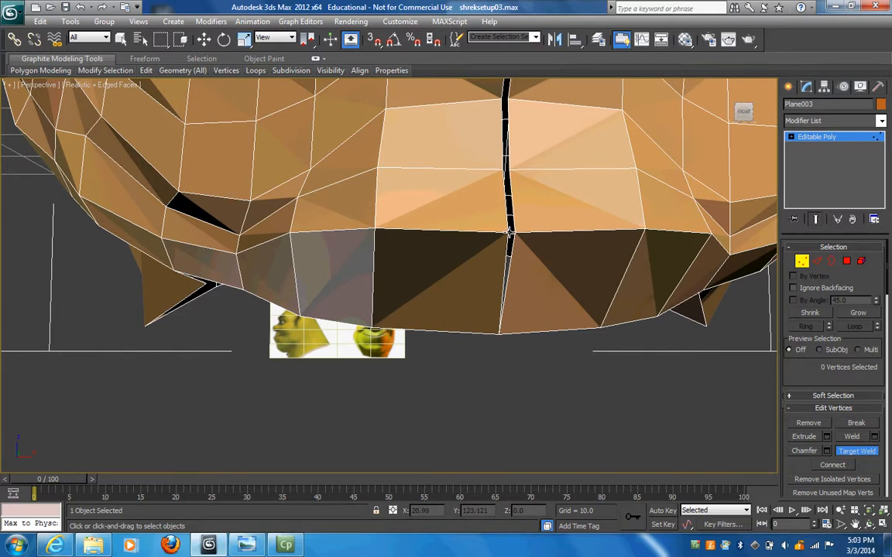
left_click_drag(511, 231, 508, 233)
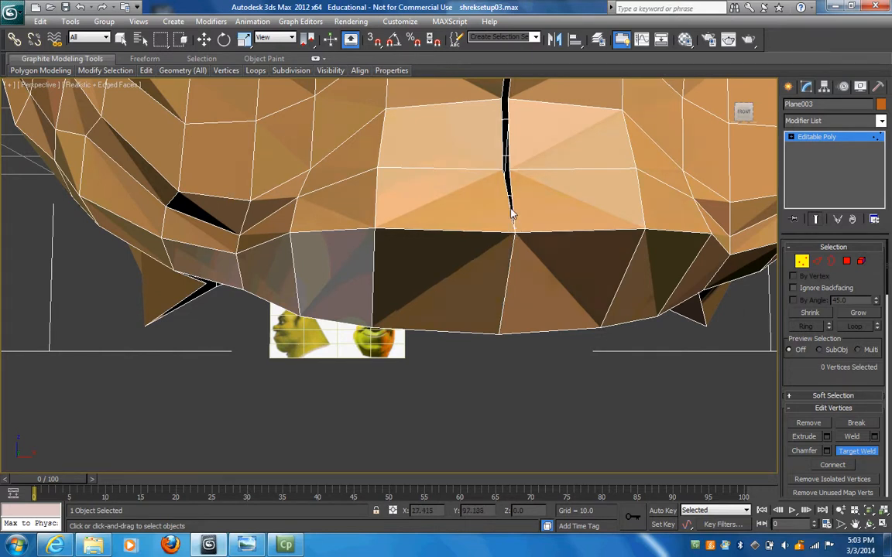
left_click(505, 169)
left_click(509, 168)
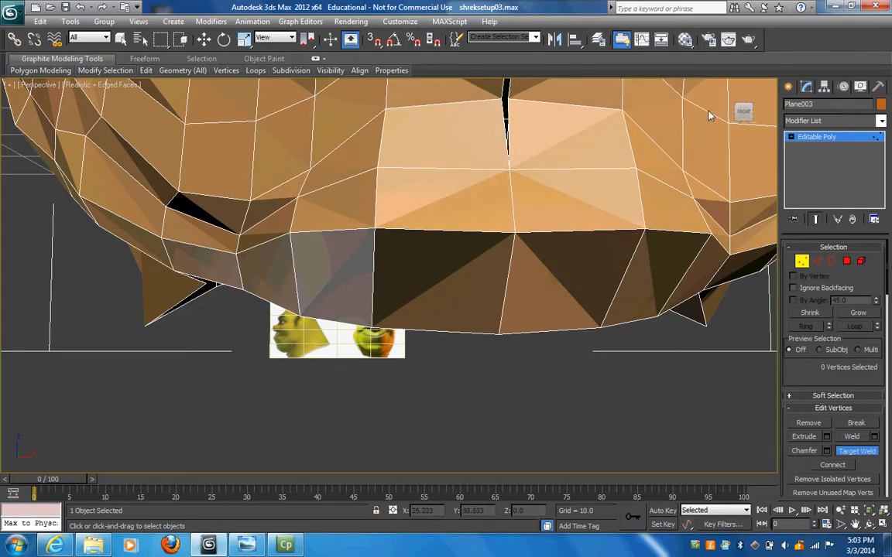
Target weld four pairs of opposing vertices along the chin's centre seam, working upward toward the lower lip
left_click(856, 524)
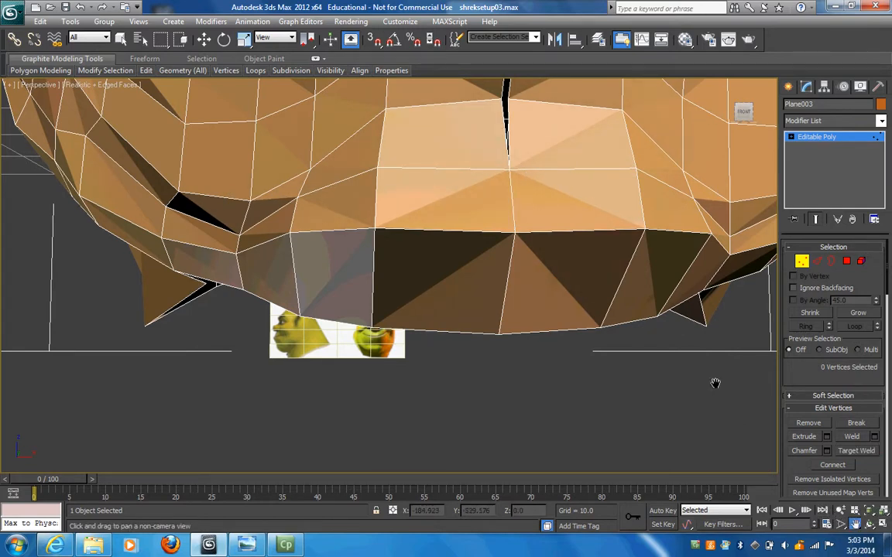
left_click_drag(596, 185, 596, 246)
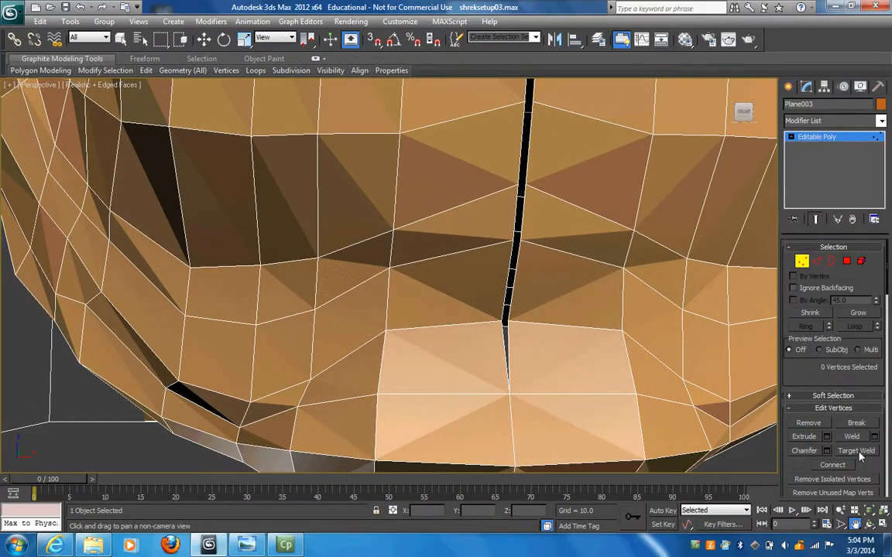
left_click(857, 451)
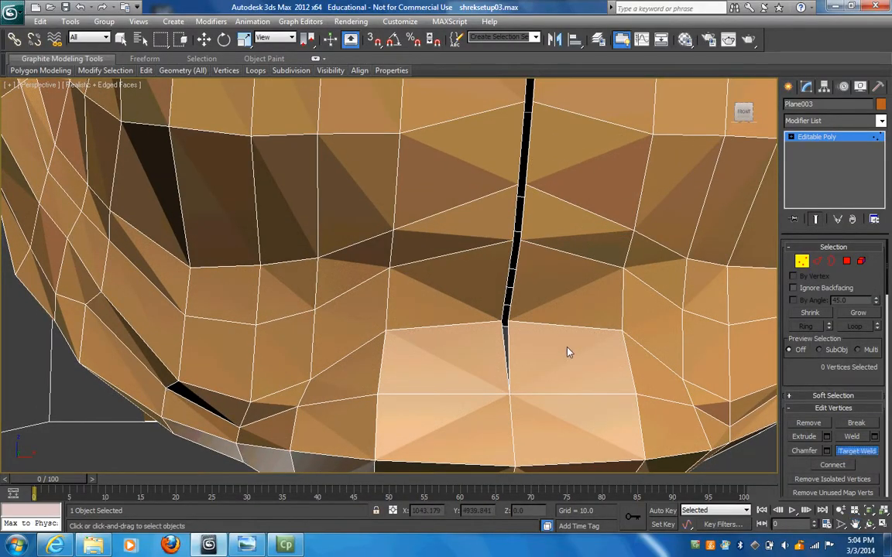
left_click(508, 326)
left_click(508, 315)
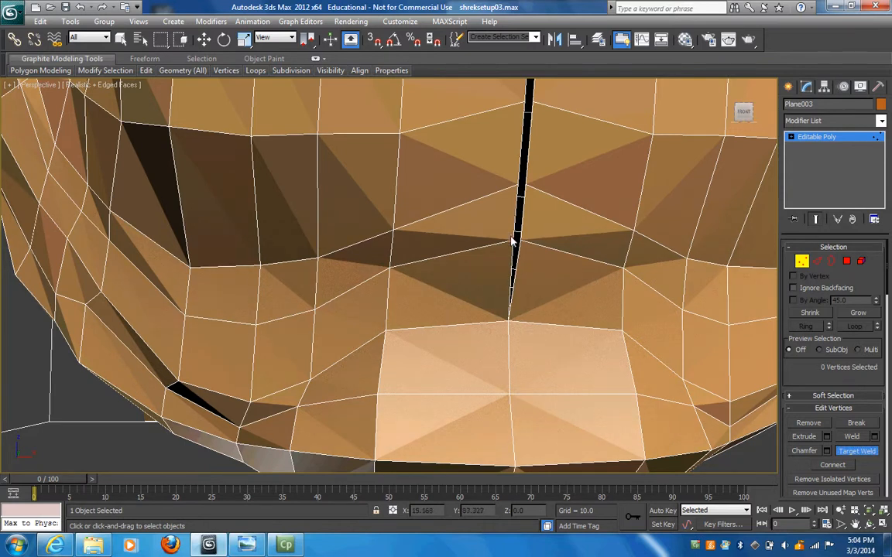
left_click(518, 243)
left_click(520, 240)
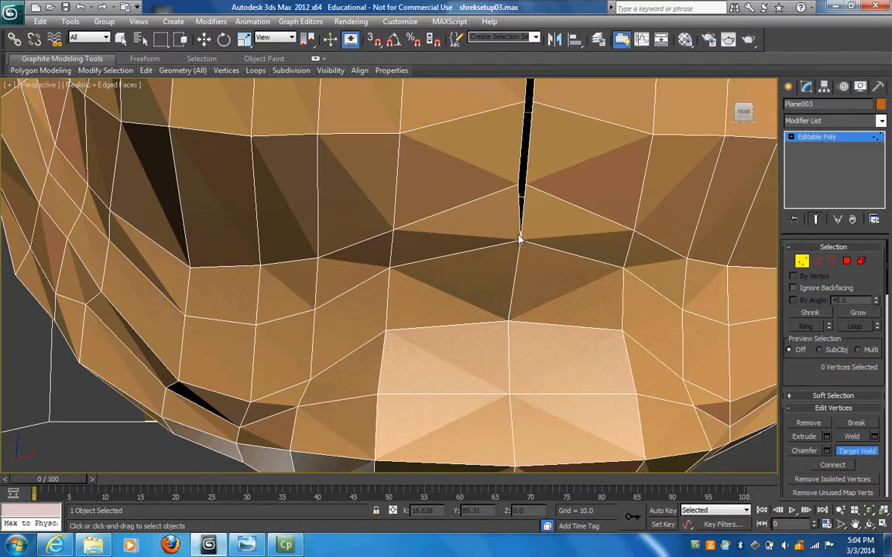
left_click(522, 188)
left_click(527, 186)
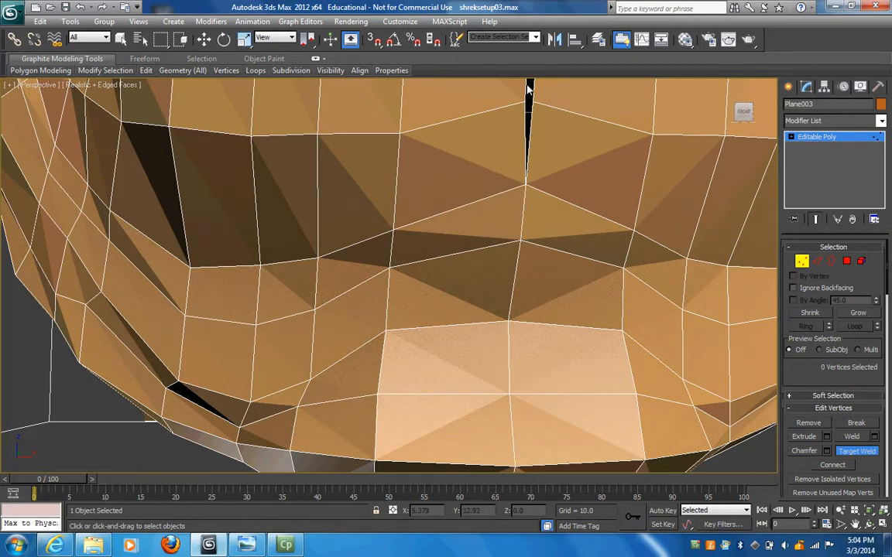
left_click(527, 101)
left_click(533, 101)
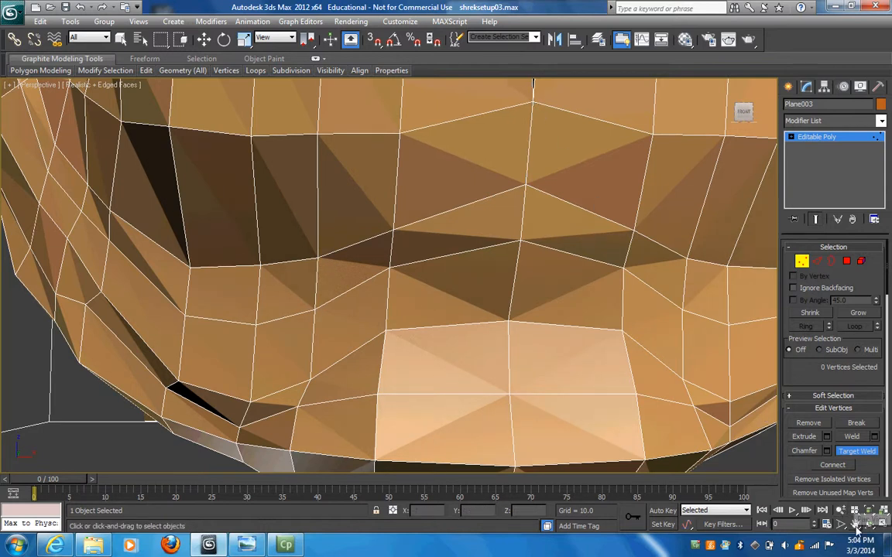
Target weld the opposing vertex pairs at the centre seam of the lower lip's front and top edges
key("ctrl+p")
left_click_drag(520, 158, 508, 213)
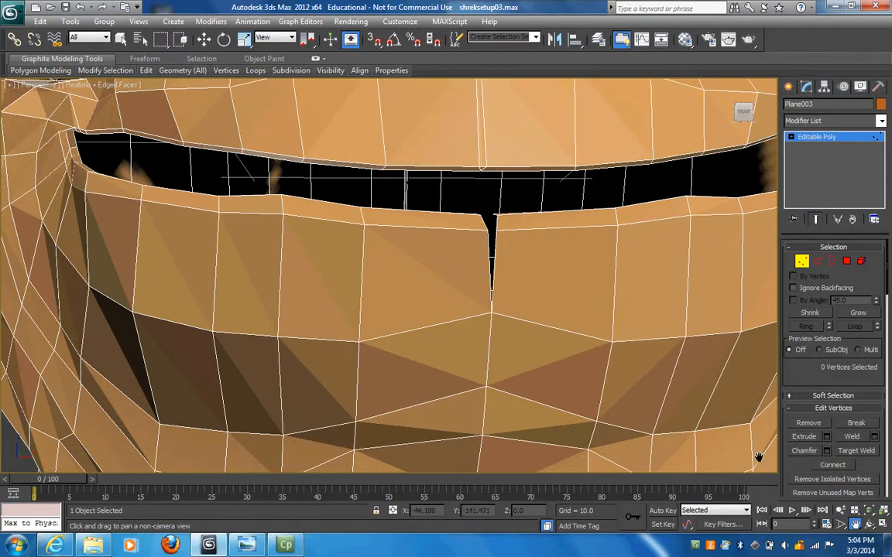
left_click(856, 451)
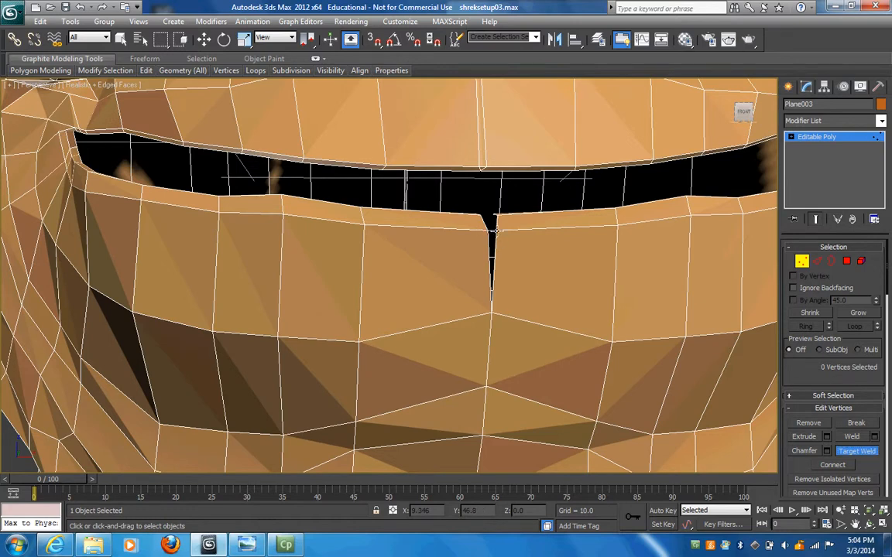
left_click_drag(491, 230, 496, 230)
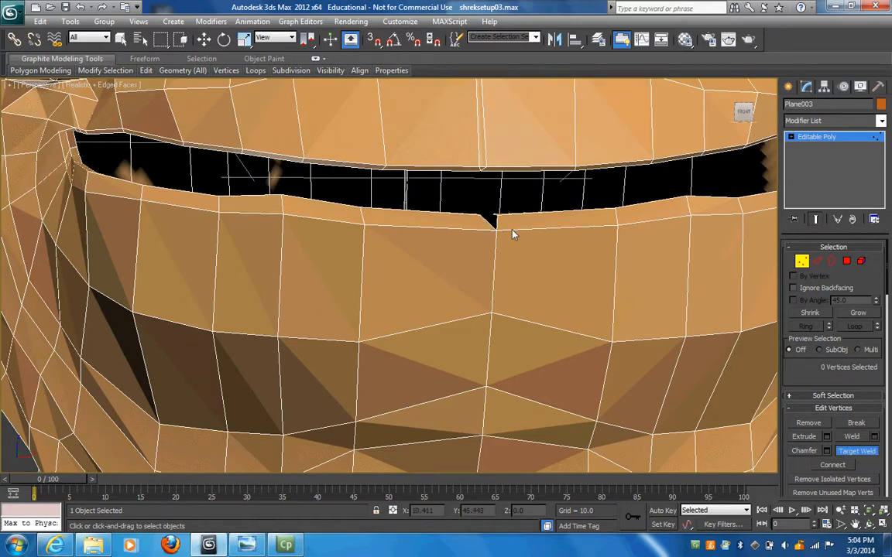
left_click(743, 114)
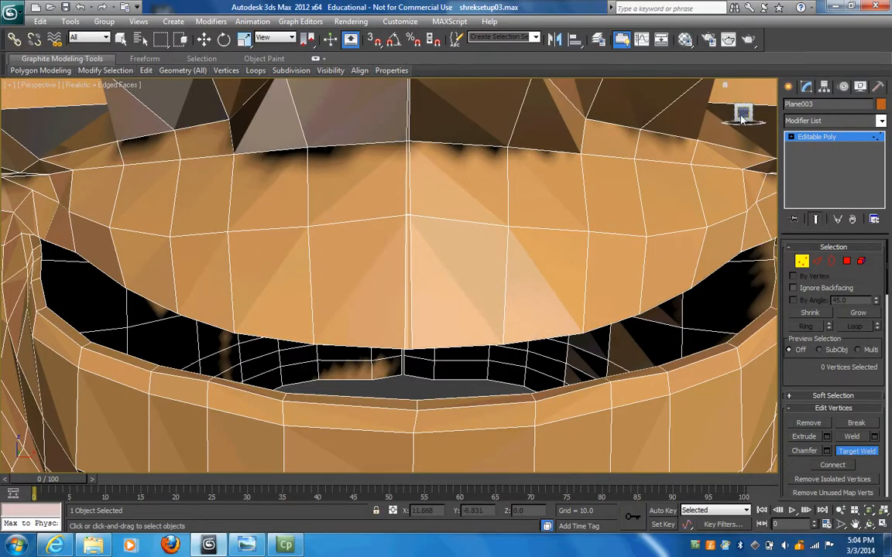
Start target welding the opposing vertices at the centre seam of the upper lip's lower edge
left_click_drag(741, 118, 739, 105)
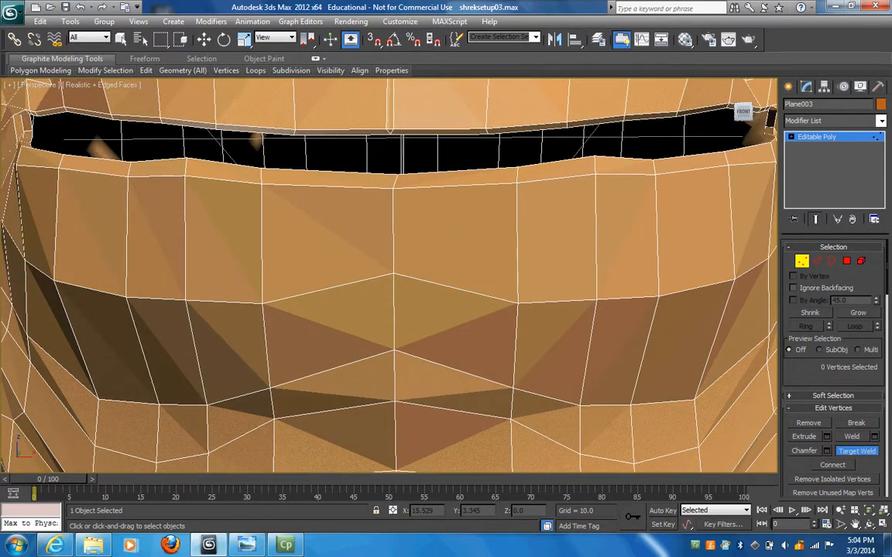
left_click(392, 140)
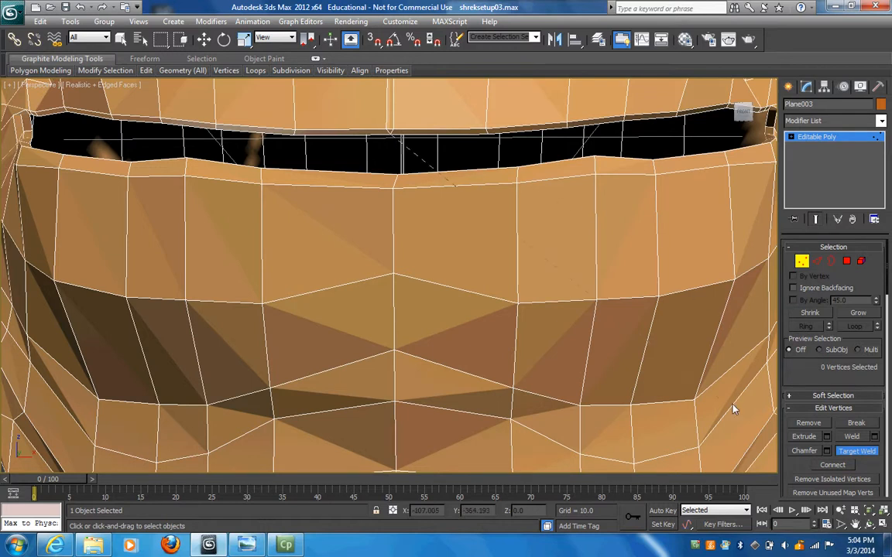
left_click(855, 525)
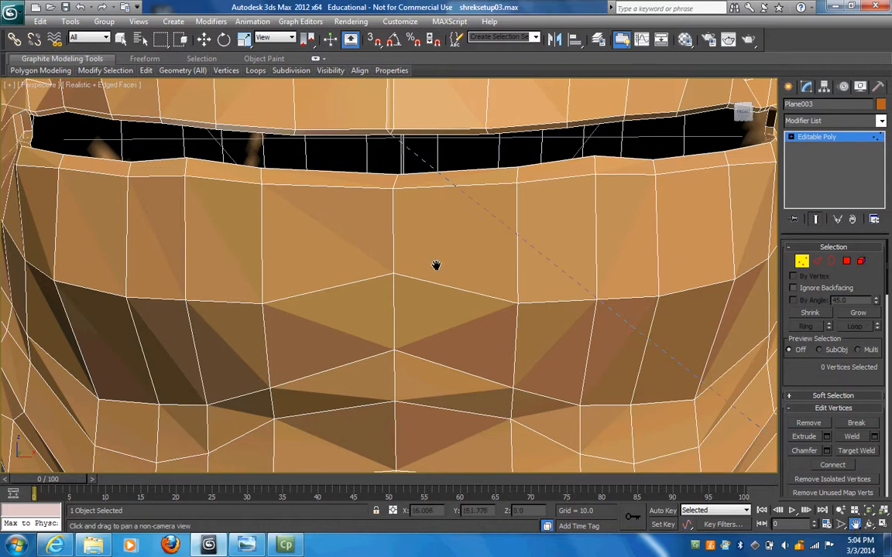